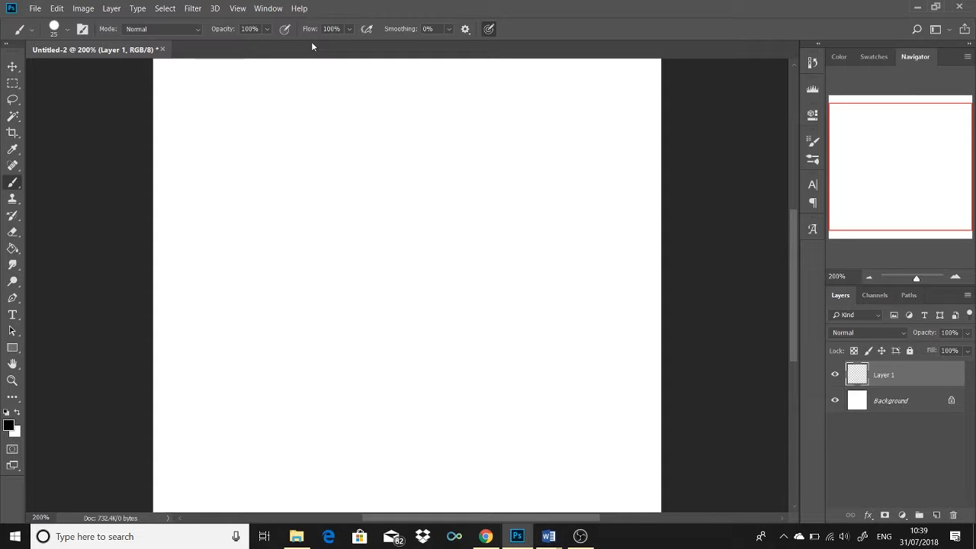
Step: Reduce the brush size to 10 px, then try it with a handwritten letter B and undo that stroke
{"action": "key", "text": "bracketleft"}
{"action": "key", "text": "bracketleft"}
{"action": "key", "text": "bracketleft"}
{"action": "left_click_drag", "start_coordinate": [257, 161], "coordinate": [257, 165]}
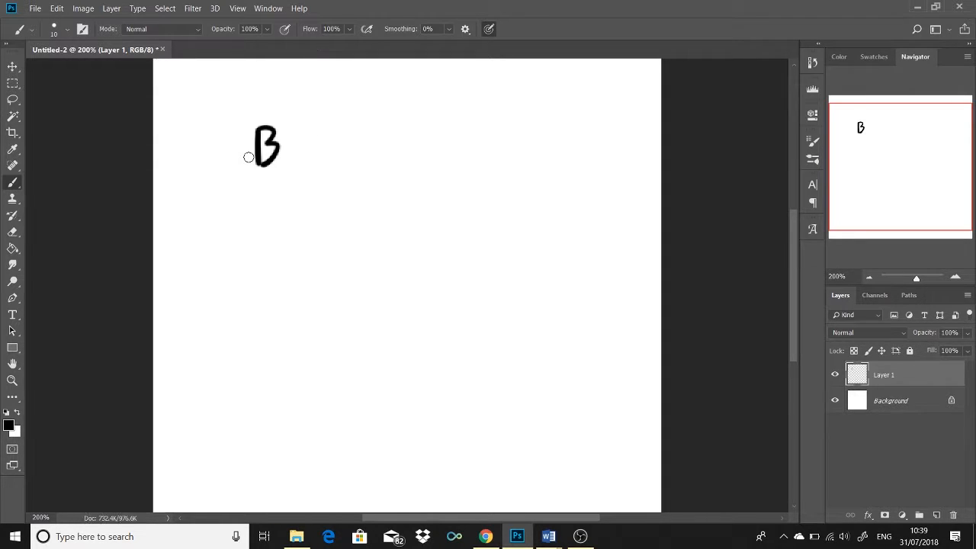
{"action": "key", "text": "ctrl+z"}
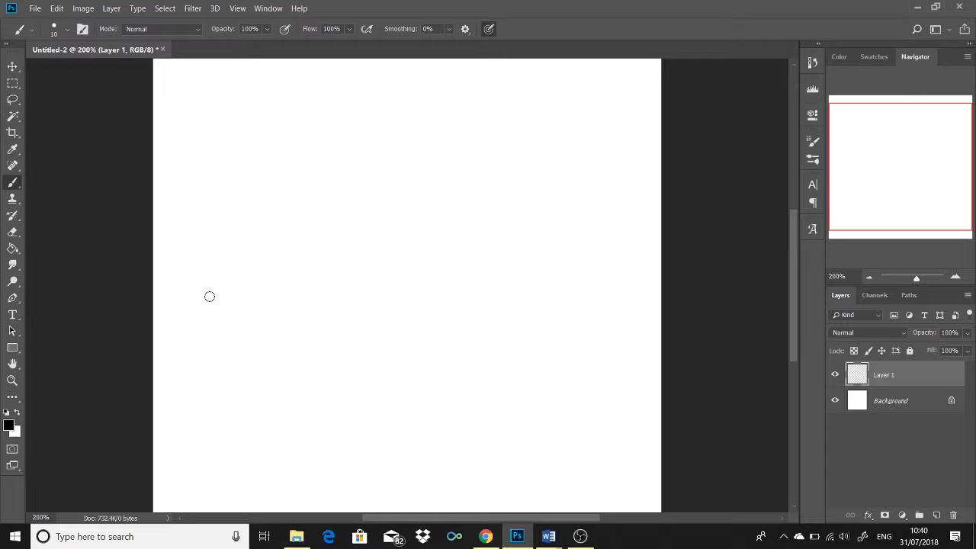
Step: Paint a looping black line and a dot at full opacity, then short vertical strokes beside the dot at 63% brush opacity
{"action": "mouse_move", "coordinate": [306, 159]}
{"action": "left_mouse_down"}
{"action": "mouse_move", "coordinate": [322, 221]}
{"action": "mouse_move", "coordinate": [339, 159]}
{"action": "left_mouse_up"}
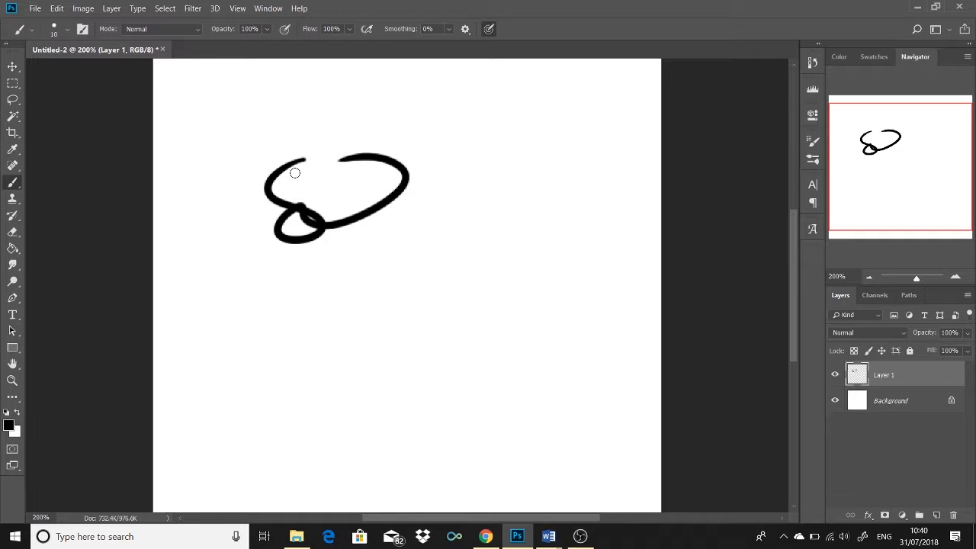
{"action": "left_click", "coordinate": [211, 286]}
{"action": "left_click", "coordinate": [268, 29]}
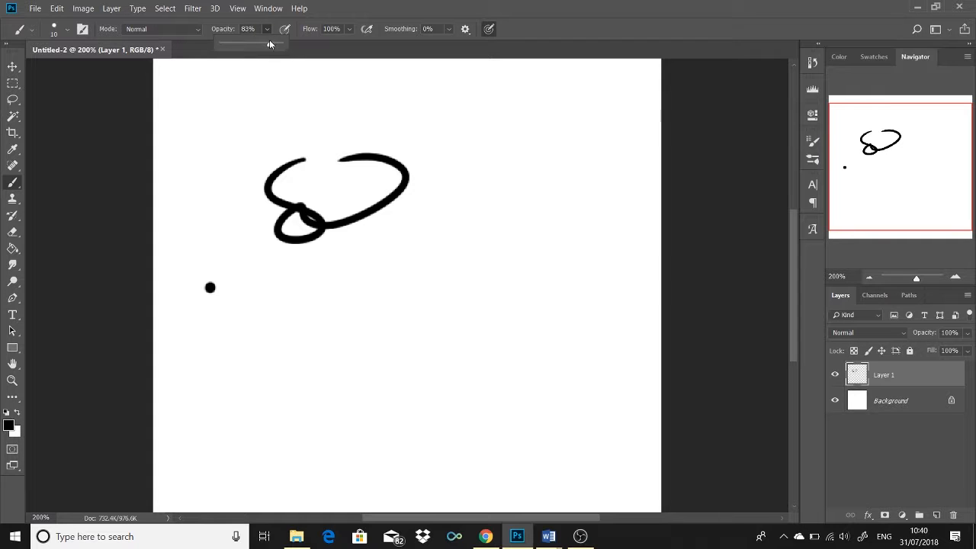
{"action": "left_click_drag", "start_coordinate": [237, 275], "coordinate": [238, 314]}
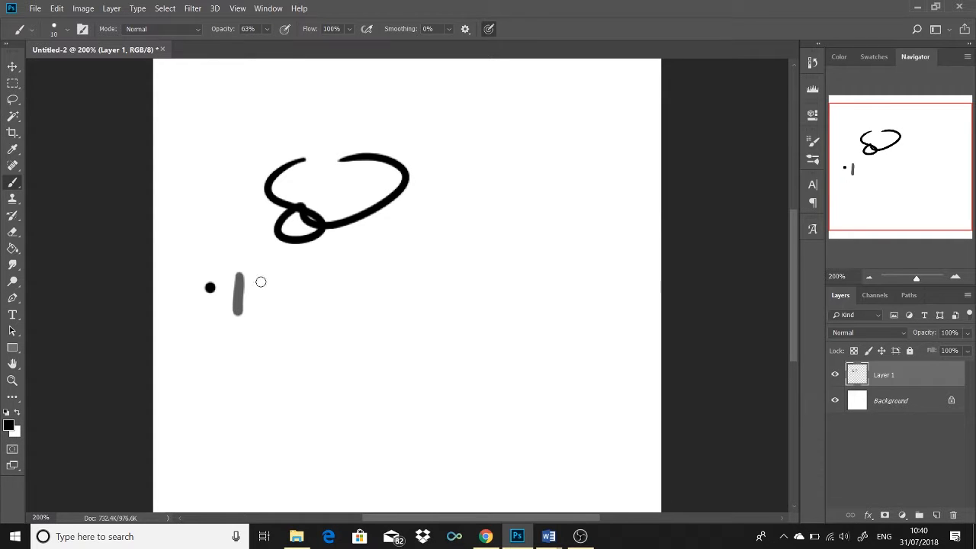
{"action": "mouse_move", "coordinate": [261, 278]}
{"action": "left_mouse_down"}
{"action": "mouse_move", "coordinate": [262, 299]}
{"action": "mouse_move", "coordinate": [307, 296]}
{"action": "left_mouse_up"}
Step: Lower the brush opacity to 17% and paint faint overlapping strokes around and beside the grey vertical strokes
{"action": "left_click", "coordinate": [267, 31]}
{"action": "left_click_drag", "start_coordinate": [315, 285], "coordinate": [317, 299]}
{"action": "left_click_drag", "start_coordinate": [249, 279], "coordinate": [234, 313]}
{"action": "mouse_move", "coordinate": [294, 286]}
{"action": "left_mouse_down"}
{"action": "mouse_move", "coordinate": [305, 294]}
{"action": "mouse_move", "coordinate": [333, 276]}
{"action": "left_mouse_up"}
Step: Raise the brush opacity to 100% and check the brush flow setting
{"action": "left_click", "coordinate": [267, 31]}
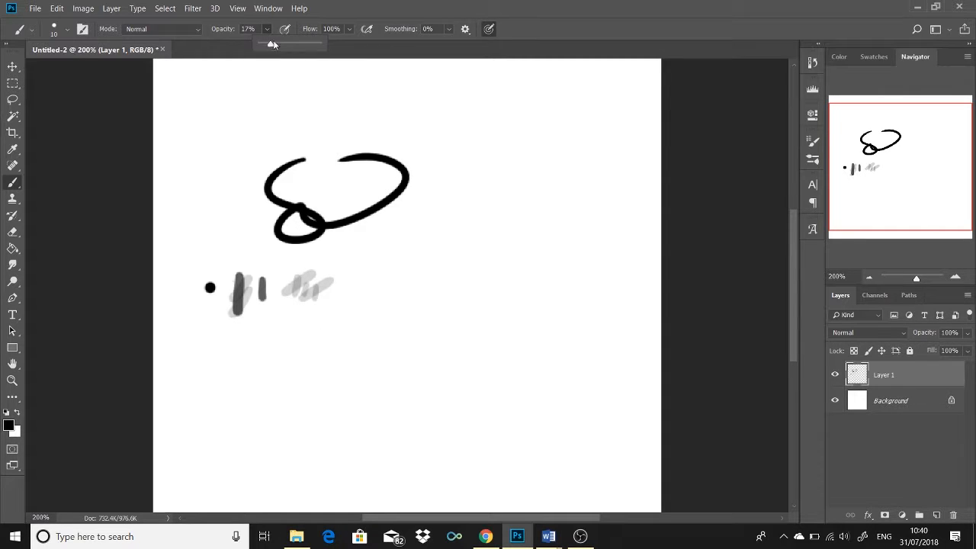
{"action": "left_click_drag", "start_coordinate": [270, 42], "coordinate": [366, 37]}
{"action": "left_click", "coordinate": [350, 29]}
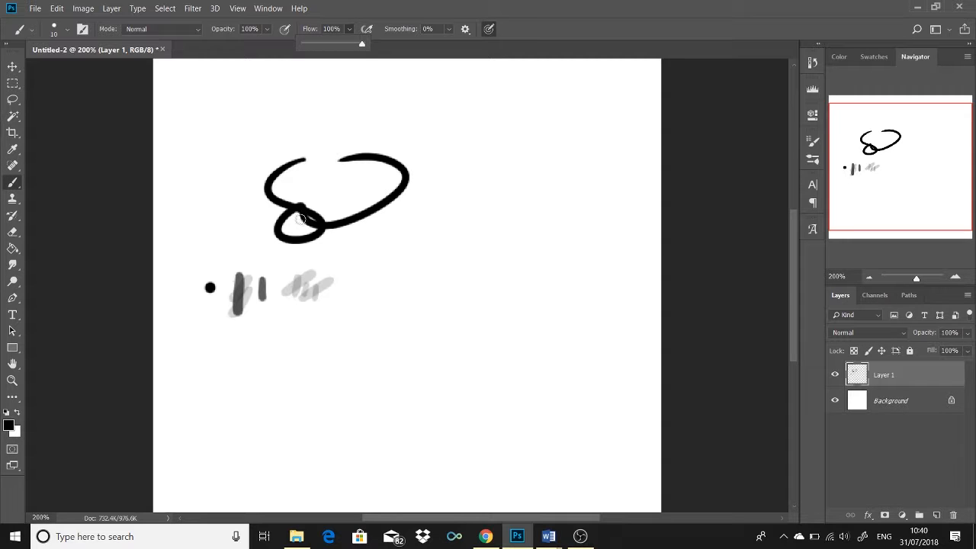
{"action": "left_click", "coordinate": [412, 14]}
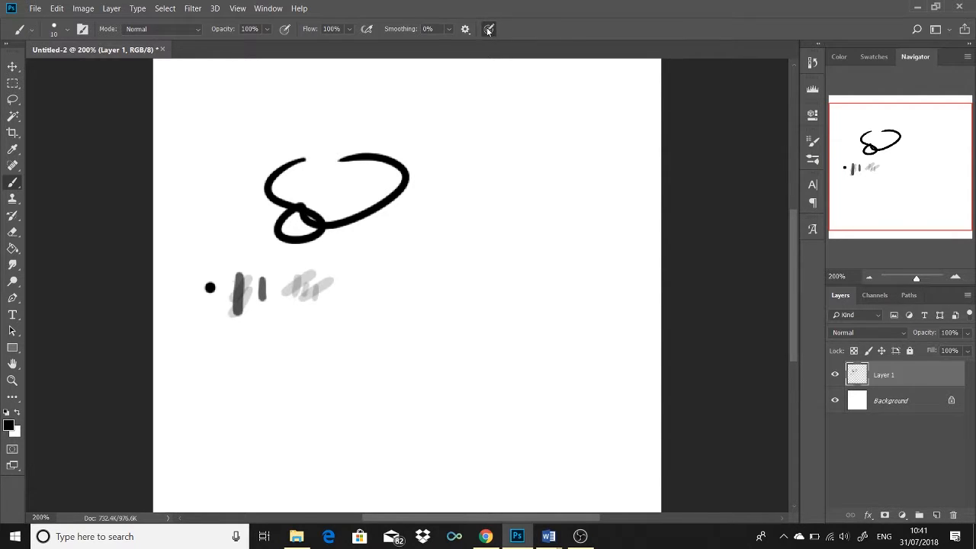
Step: Draw a curvy line with pressure-controlled brush size, then two thick wavy lines beside it with size pressure turned off
{"action": "mouse_move", "coordinate": [408, 238]}
{"action": "left_mouse_down"}
{"action": "mouse_move", "coordinate": [371, 318]}
{"action": "mouse_move", "coordinate": [461, 216]}
{"action": "left_mouse_up"}
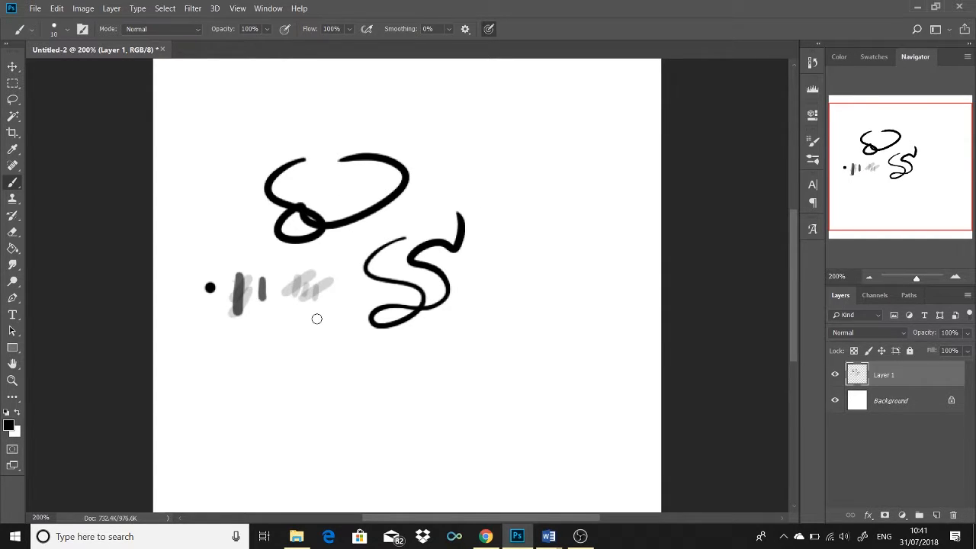
{"action": "mouse_move", "coordinate": [497, 218]}
{"action": "left_mouse_down"}
{"action": "mouse_move", "coordinate": [518, 295]}
{"action": "mouse_move", "coordinate": [567, 309]}
{"action": "left_mouse_up"}
{"action": "left_click_drag", "start_coordinate": [554, 186], "coordinate": [562, 268]}
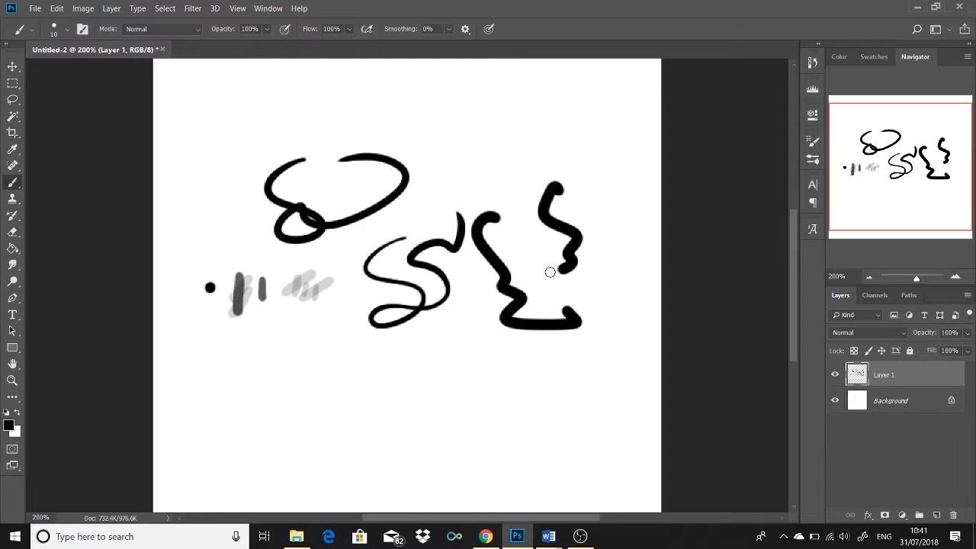
Step: Examine the collection of available brush presets and where the Brushes panel is enabled
{"action": "left_click", "coordinate": [813, 159]}
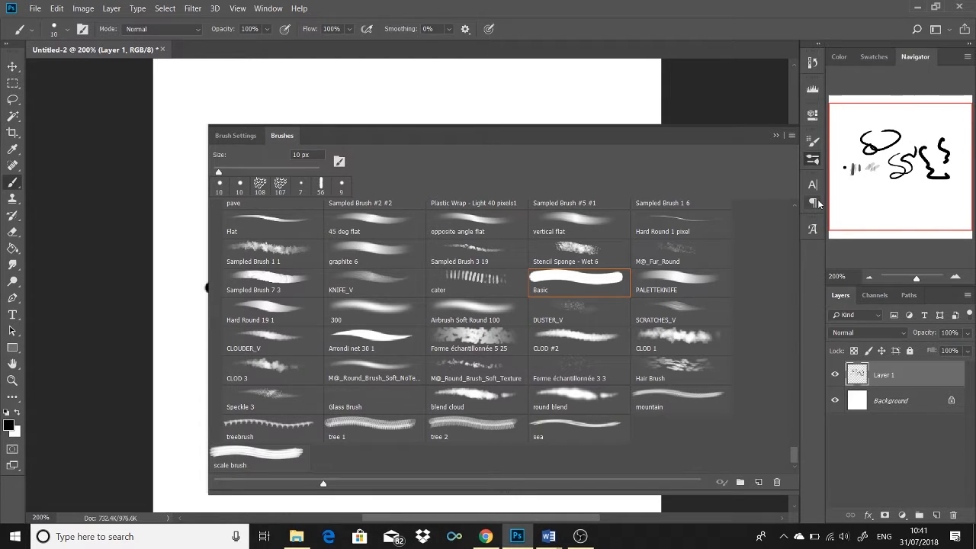
{"action": "left_click", "coordinate": [267, 8]}
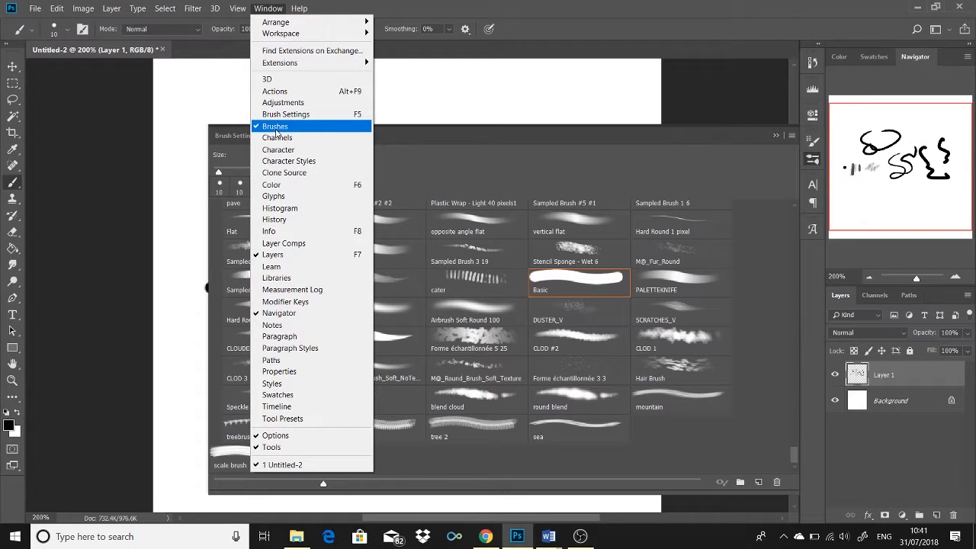
{"action": "left_click", "coordinate": [814, 159]}
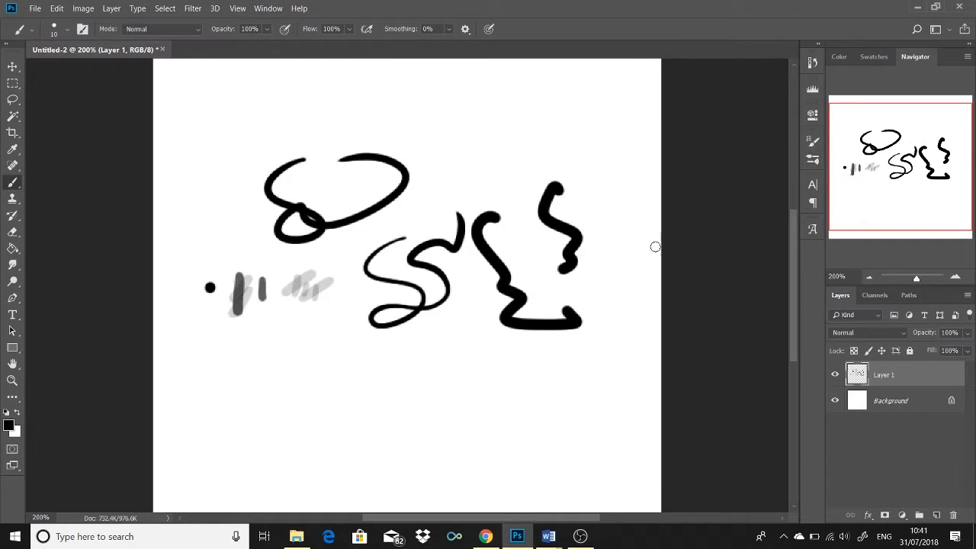
{"action": "left_click", "coordinate": [814, 159]}
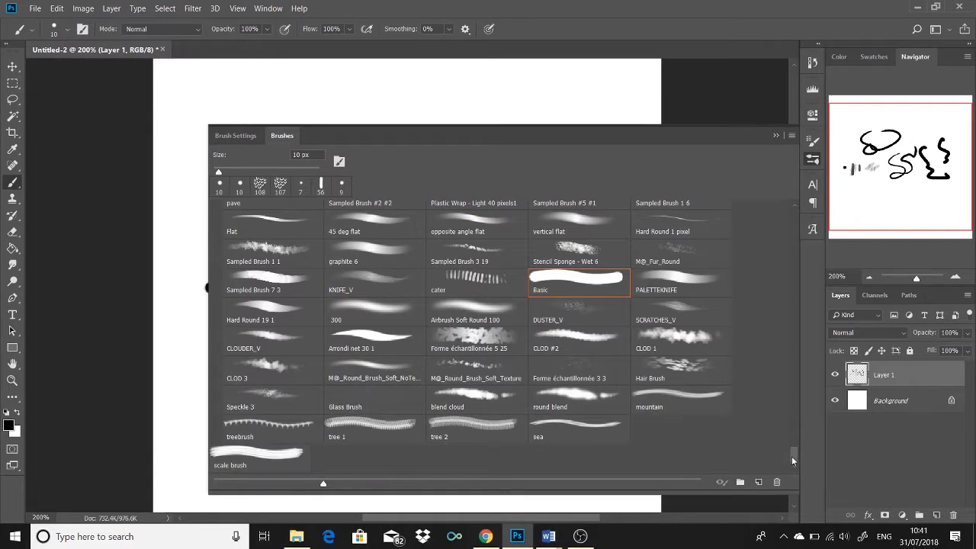
{"action": "mouse_move", "coordinate": [793, 457]}
{"action": "left_mouse_down"}
{"action": "mouse_move", "coordinate": [795, 430]}
{"action": "mouse_move", "coordinate": [792, 470]}
{"action": "mouse_move", "coordinate": [793, 448]}
{"action": "mouse_move", "coordinate": [802, 449]}
{"action": "left_mouse_up"}
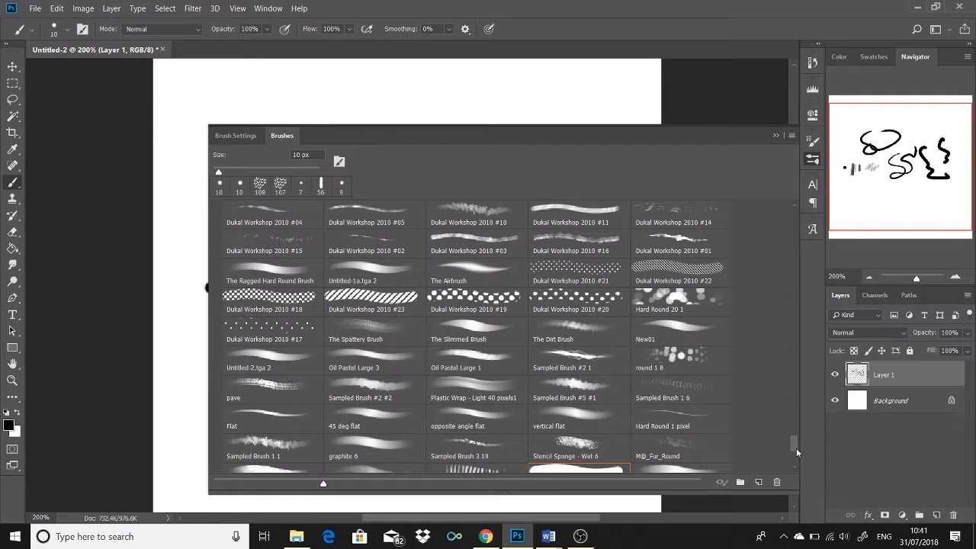
{"action": "left_click_drag", "start_coordinate": [792, 442], "coordinate": [791, 450]}
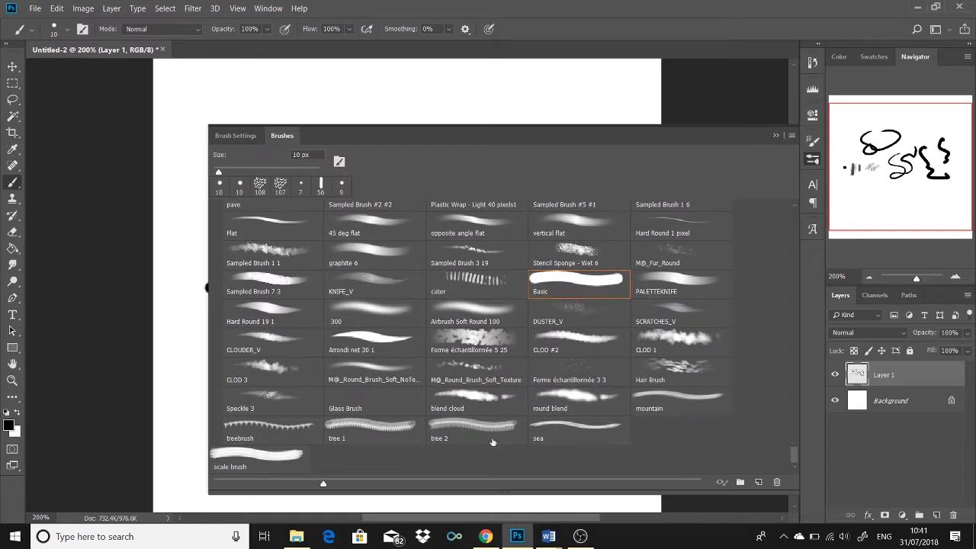
Step: Choose the Speckle 3 brush and paint a speckled texture from the top of the canvas down over the black lines
{"action": "left_click", "coordinate": [289, 381]}
{"action": "left_click", "coordinate": [777, 135]}
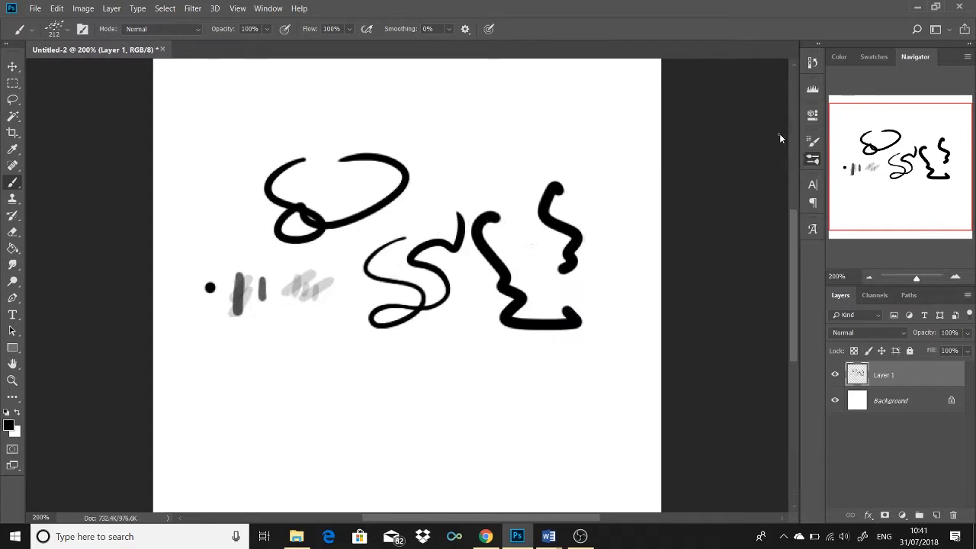
{"action": "mouse_move", "coordinate": [385, 99]}
{"action": "left_mouse_down"}
{"action": "mouse_move", "coordinate": [471, 168]}
{"action": "mouse_move", "coordinate": [513, 267]}
{"action": "mouse_move", "coordinate": [387, 350]}
{"action": "left_mouse_up"}
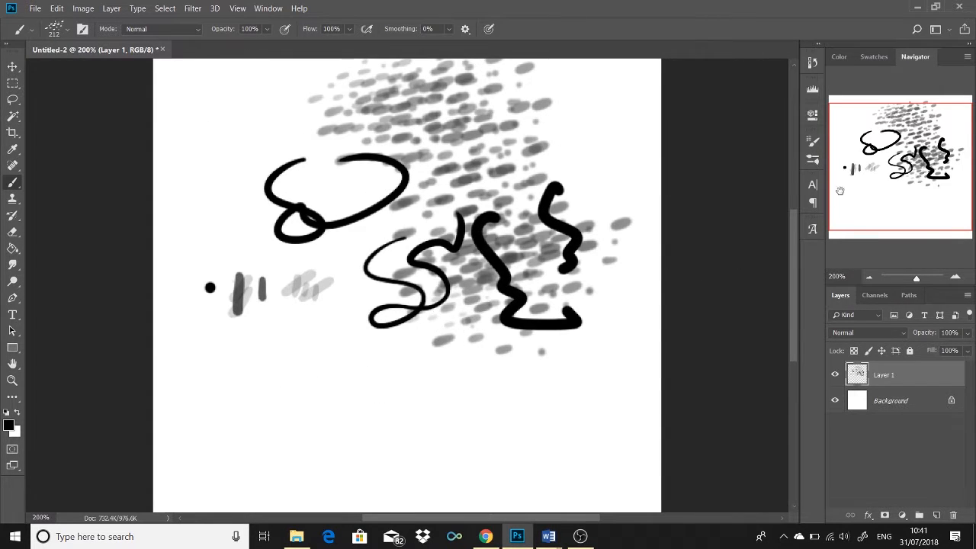
Step: Choose the Sampled Brush 1 1 preset, reduce it to 125 px and paint leafy clusters over both sides of the canvas
{"action": "left_click", "coordinate": [813, 158]}
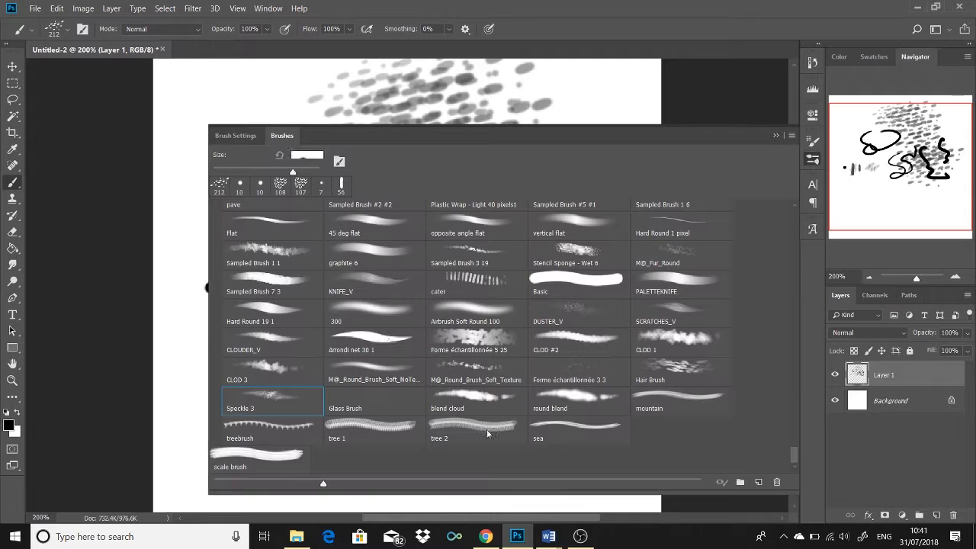
{"action": "left_click", "coordinate": [275, 252]}
{"action": "left_click", "coordinate": [777, 135]}
{"action": "key", "text": "bracketleft"}
{"action": "key", "text": "bracketleft"}
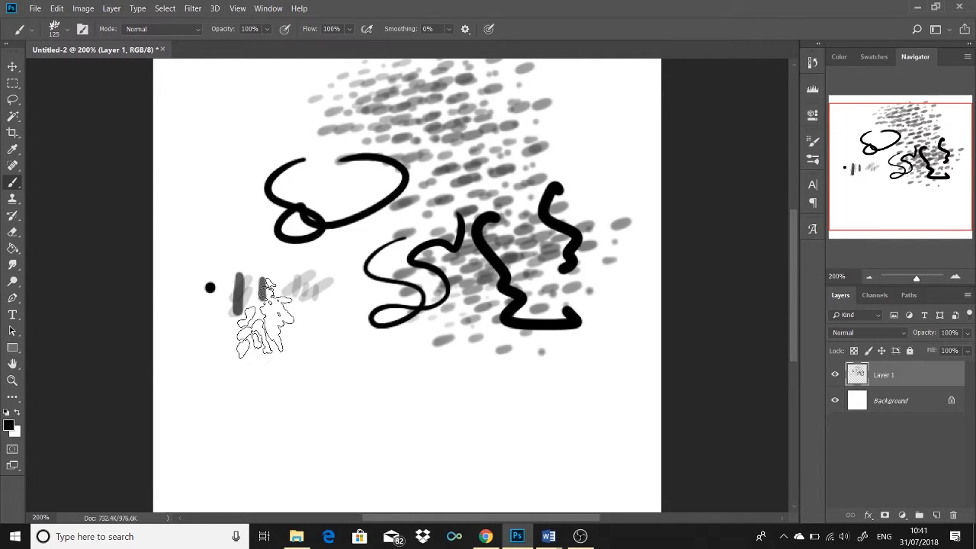
{"action": "left_click_drag", "start_coordinate": [257, 328], "coordinate": [331, 313]}
{"action": "mouse_move", "coordinate": [267, 205]}
{"action": "left_mouse_down"}
{"action": "mouse_move", "coordinate": [316, 254]}
{"action": "mouse_move", "coordinate": [439, 342]}
{"action": "mouse_move", "coordinate": [474, 345]}
{"action": "left_mouse_up"}
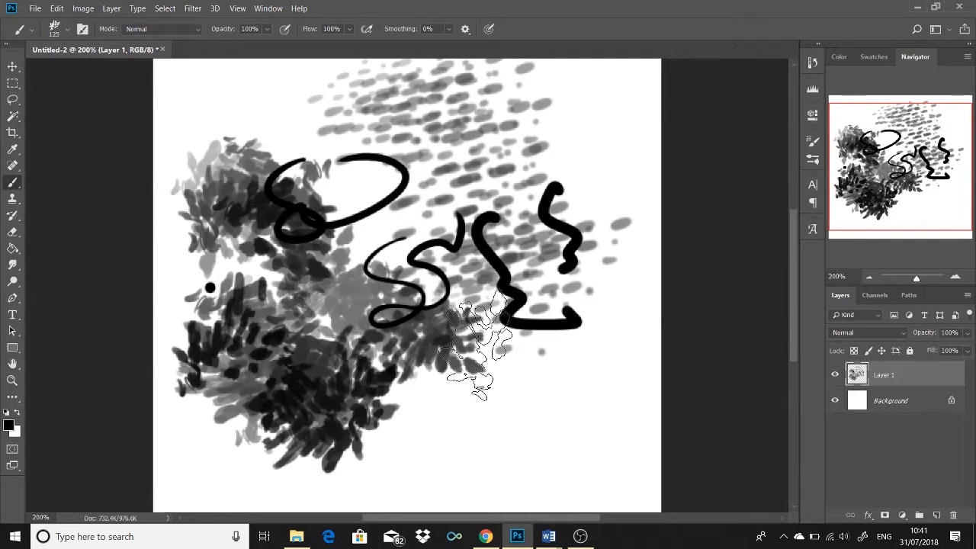
{"action": "mouse_move", "coordinate": [515, 132]}
{"action": "left_mouse_down"}
{"action": "mouse_move", "coordinate": [587, 267]}
{"action": "mouse_move", "coordinate": [633, 267]}
{"action": "left_mouse_up"}
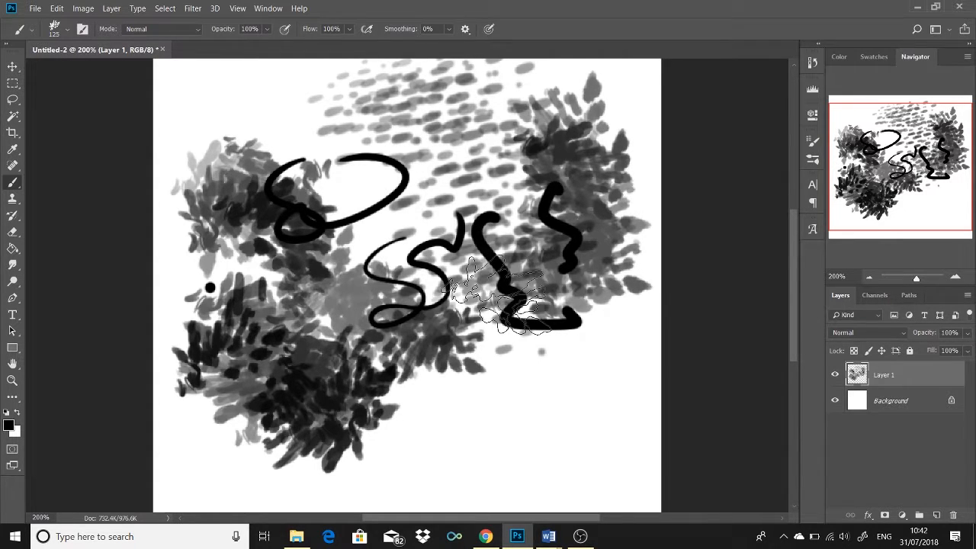
Step: Inspect the leaf brush's shape dynamics settings and its place among the brush presets
{"action": "left_click", "coordinate": [813, 158]}
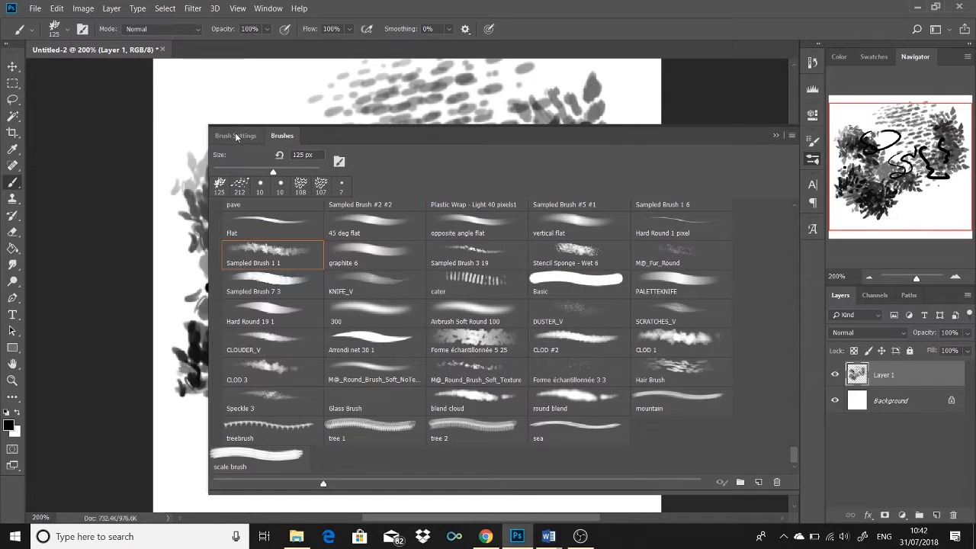
{"action": "left_click", "coordinate": [235, 135]}
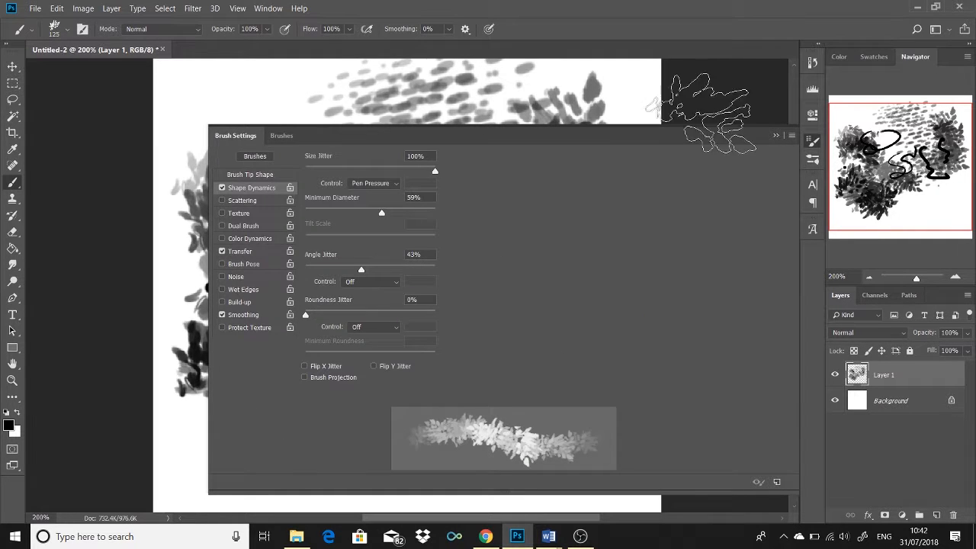
{"action": "left_click", "coordinate": [284, 136]}
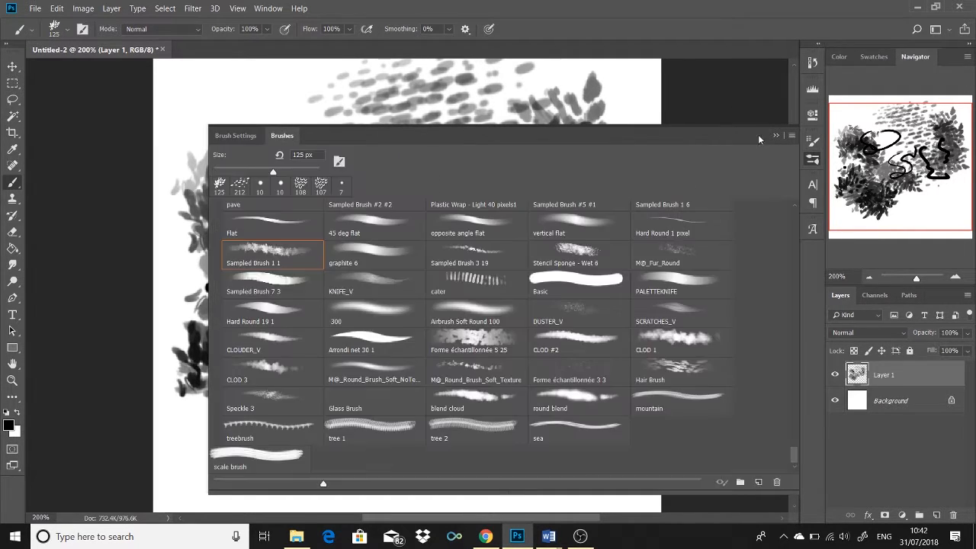
{"action": "left_click", "coordinate": [777, 135]}
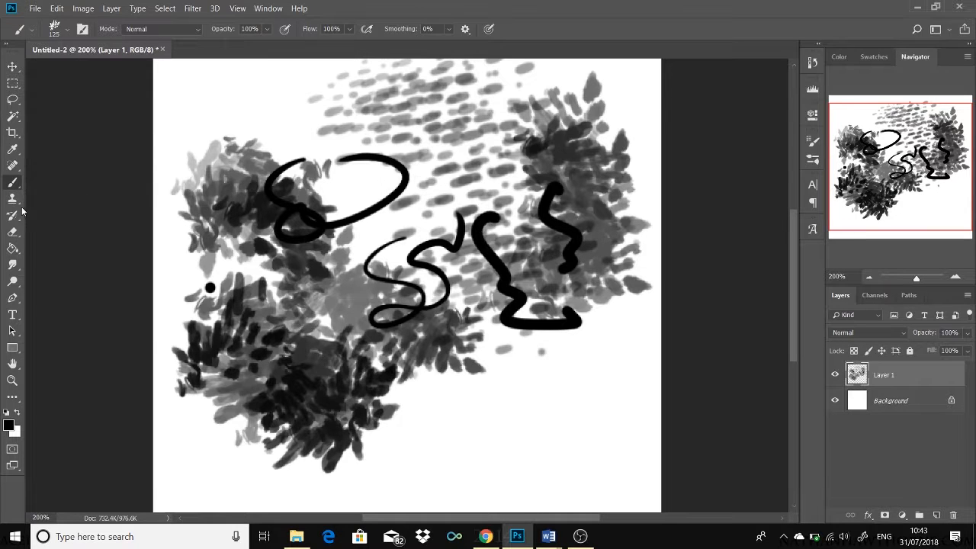
Step: Erase most of the painted strokes on Layer 1 with the round 80 px Eraser
{"action": "key", "text": "ctrl+alt+z"}
{"action": "key", "text": "e"}
{"action": "key", "text": "ctrl+alt+z"}
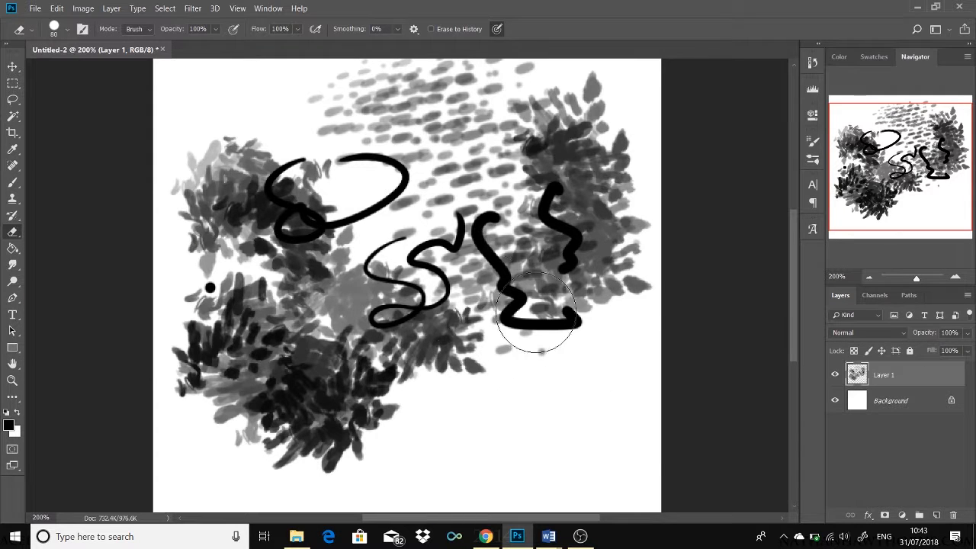
{"action": "mouse_move", "coordinate": [544, 327]}
{"action": "left_mouse_down"}
{"action": "mouse_move", "coordinate": [327, 369]}
{"action": "mouse_move", "coordinate": [470, 302]}
{"action": "mouse_move", "coordinate": [427, 183]}
{"action": "mouse_move", "coordinate": [376, 136]}
{"action": "mouse_move", "coordinate": [475, 203]}
{"action": "mouse_move", "coordinate": [312, 159]}
{"action": "mouse_move", "coordinate": [261, 365]}
{"action": "mouse_move", "coordinate": [338, 434]}
{"action": "mouse_move", "coordinate": [222, 302]}
{"action": "mouse_move", "coordinate": [600, 267]}
{"action": "mouse_move", "coordinate": [521, 84]}
{"action": "left_mouse_up"}
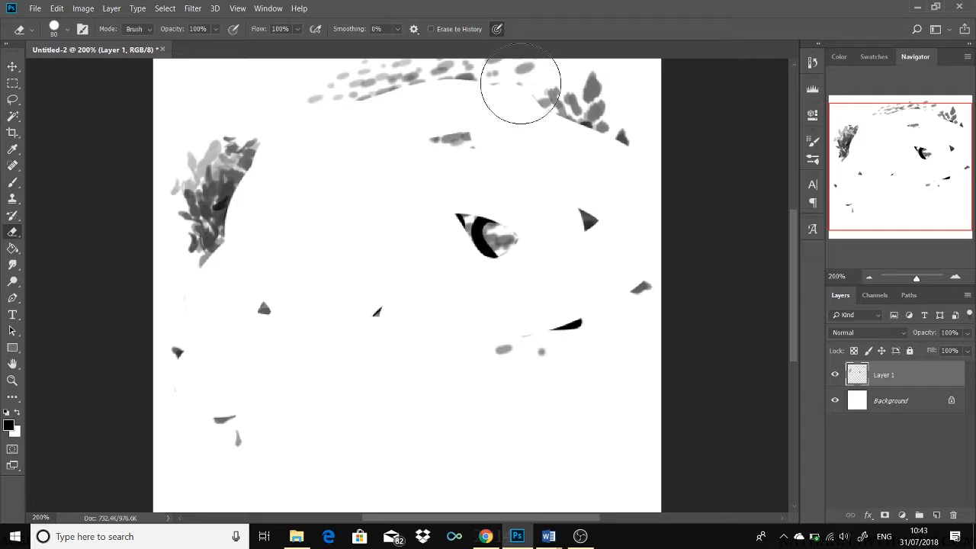
Step: Give the Eraser the Sampled Brush 1 1 preset, then paint new foliage across the middle of the canvas with the Brush tool
{"action": "left_click", "coordinate": [813, 159]}
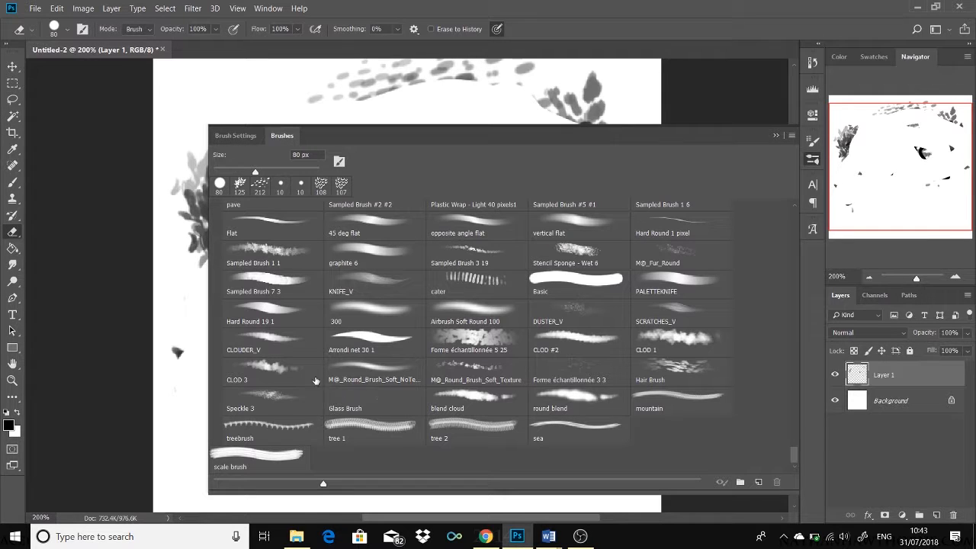
{"action": "left_click", "coordinate": [283, 245]}
{"action": "left_click", "coordinate": [775, 135]}
{"action": "key", "text": "b"}
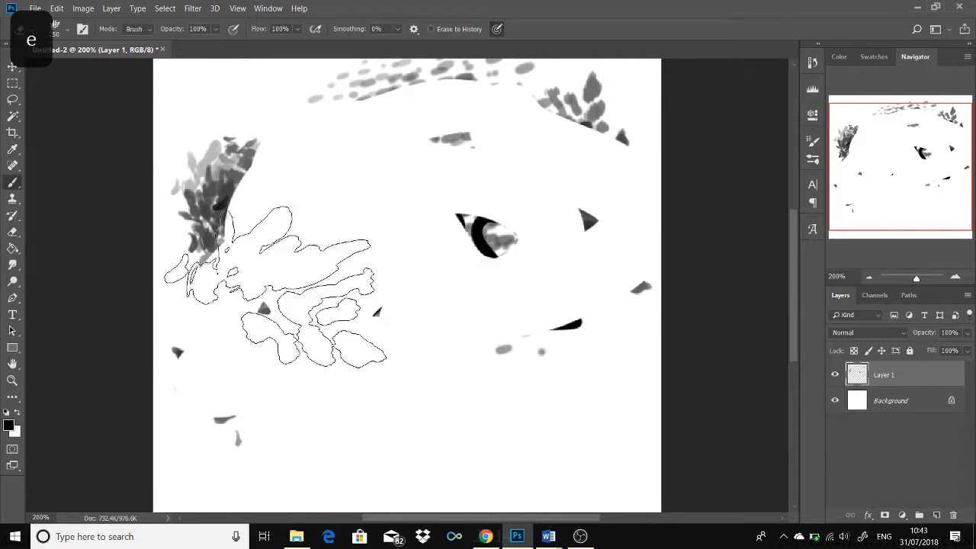
{"action": "mouse_move", "coordinate": [267, 286]}
{"action": "left_mouse_down"}
{"action": "mouse_move", "coordinate": [293, 343]}
{"action": "mouse_move", "coordinate": [371, 414]}
{"action": "left_mouse_up"}
Step: Partially erase the new foliage with the leaf-shaped 250 px Eraser to lighten its leaves
{"action": "key", "text": "ctrl+alt+z"}
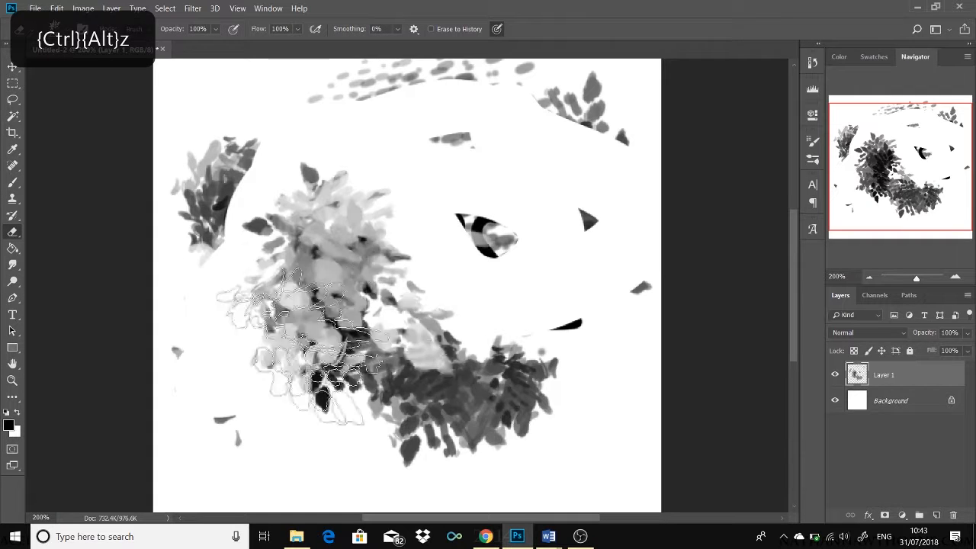
{"action": "key", "text": "ctrl+alt+z"}
{"action": "key", "text": "ctrl+alt+z"}
{"action": "key", "text": "ctrl+alt+z"}
{"action": "key", "text": "ctrl+alt+z"}
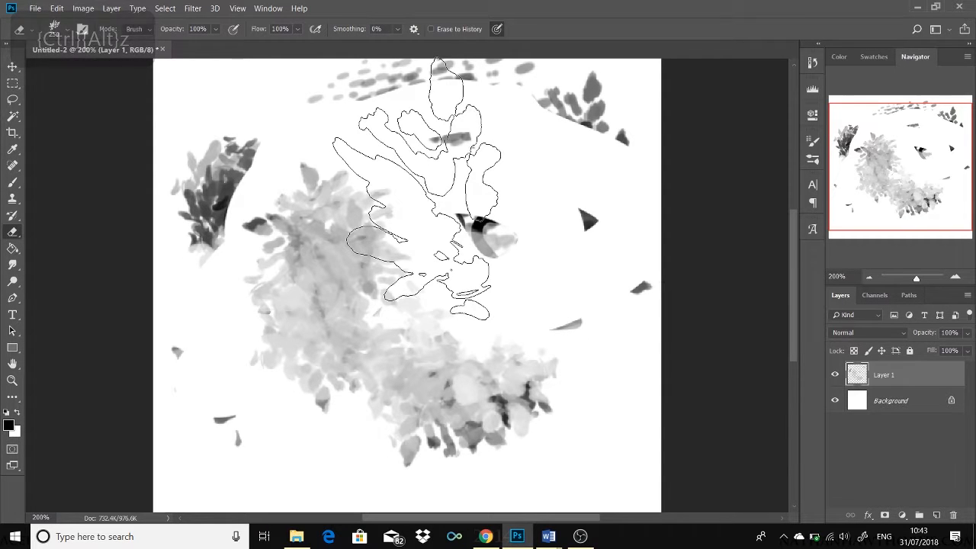
Step: Open the Eraser's opacity setting
{"action": "left_click", "coordinate": [213, 30]}
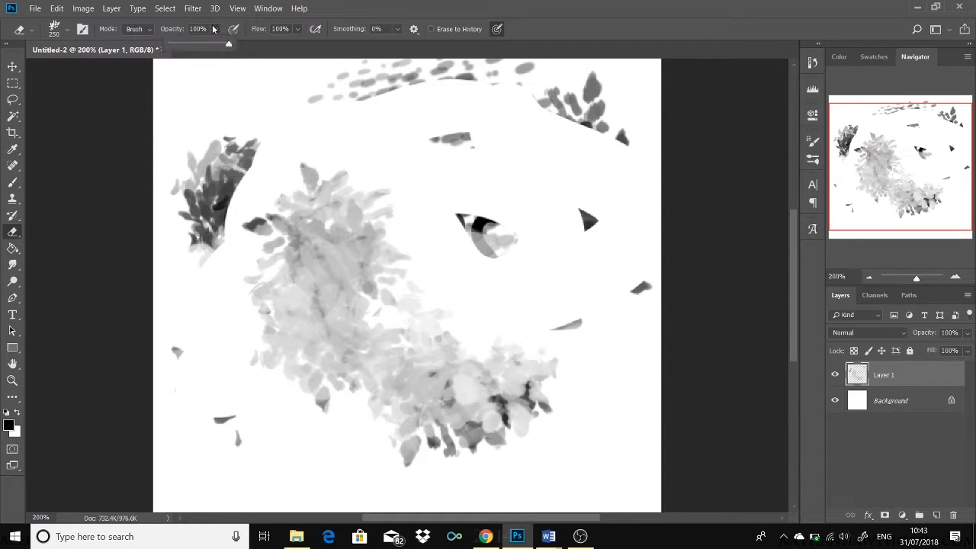